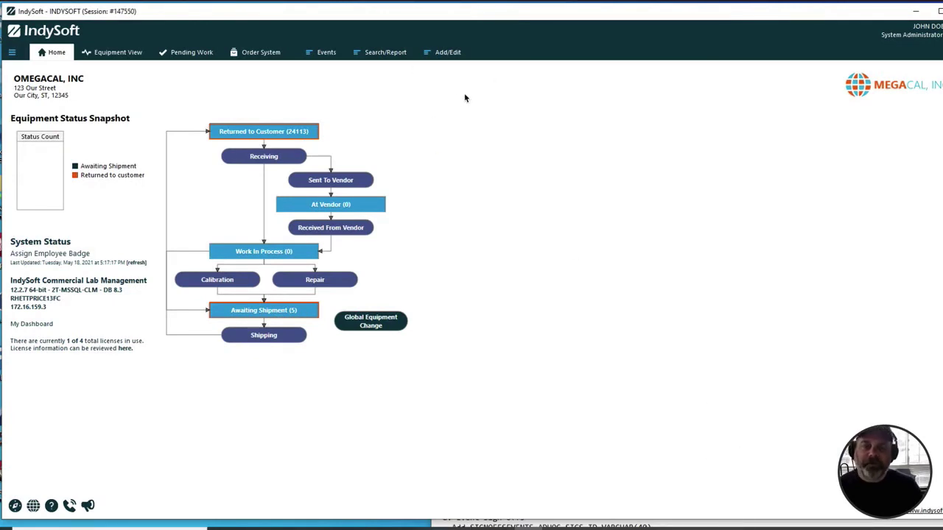
Step: Open the Employees list from Add/Edit > Employee
{"action": "left_click", "coordinate": [444, 53]}
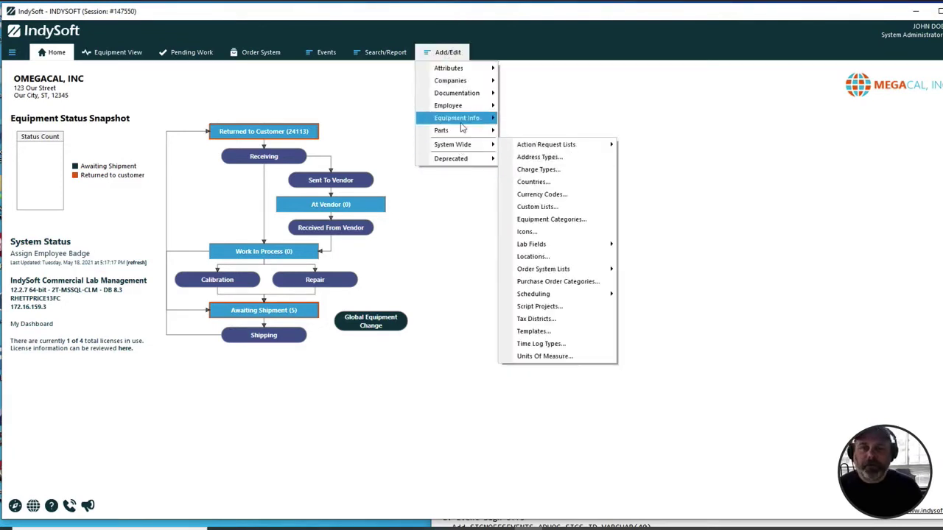
{"action": "mouse_move", "coordinate": [461, 123]}
{"action": "mouse_move", "coordinate": [458, 105]}
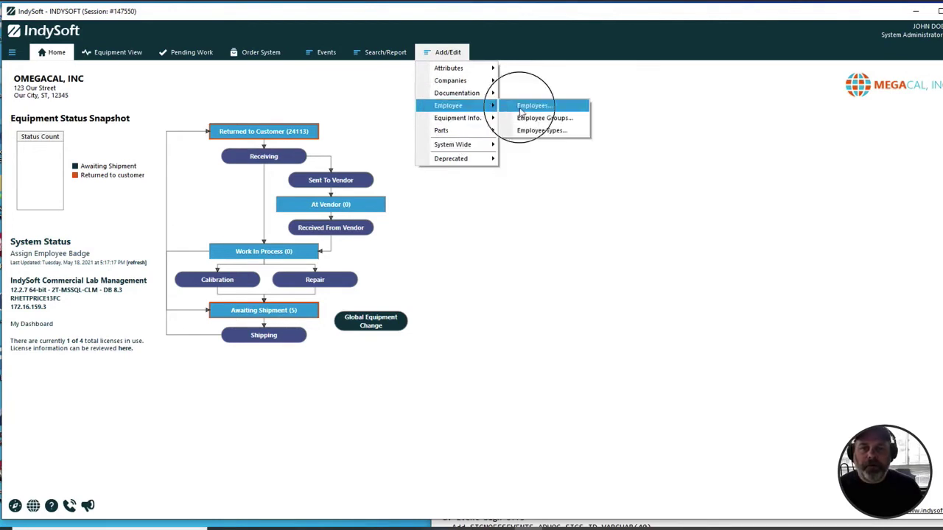
{"action": "left_click", "coordinate": [521, 107]}
Step: Open the chosen employee's record and advance to Step 2 of 4 with the RFID tag fields
{"action": "left_click", "coordinate": [259, 190]}
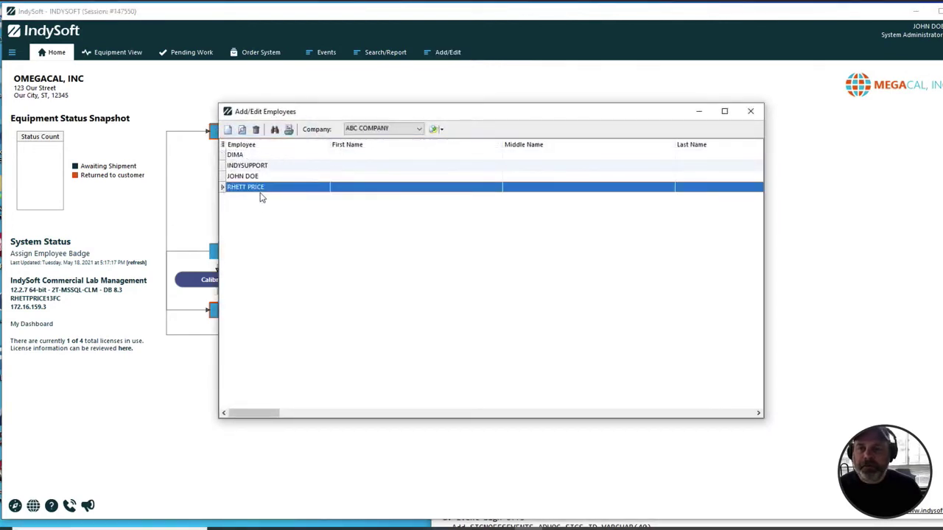
{"action": "double_click", "coordinate": [259, 190]}
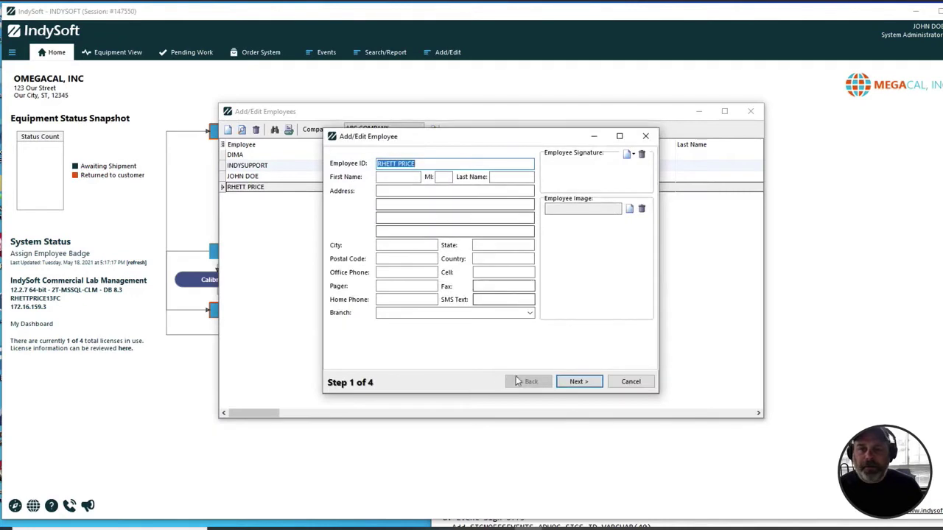
{"action": "left_click", "coordinate": [576, 382]}
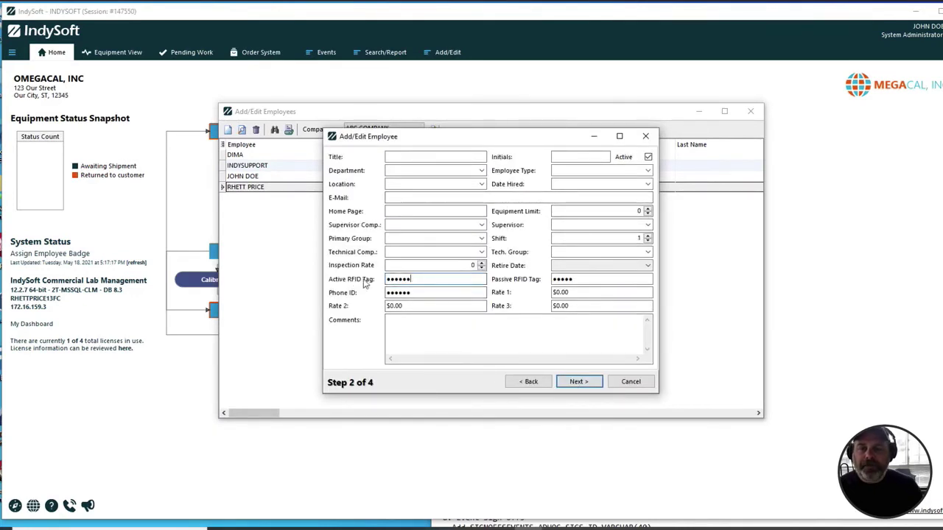
Step: Review the active and passive RFID tag values, then cancel the wizard and close the employee list
{"action": "double_click", "coordinate": [386, 279]}
{"action": "left_click_drag", "start_coordinate": [619, 280], "coordinate": [431, 279]}
{"action": "left_click", "coordinate": [464, 279]}
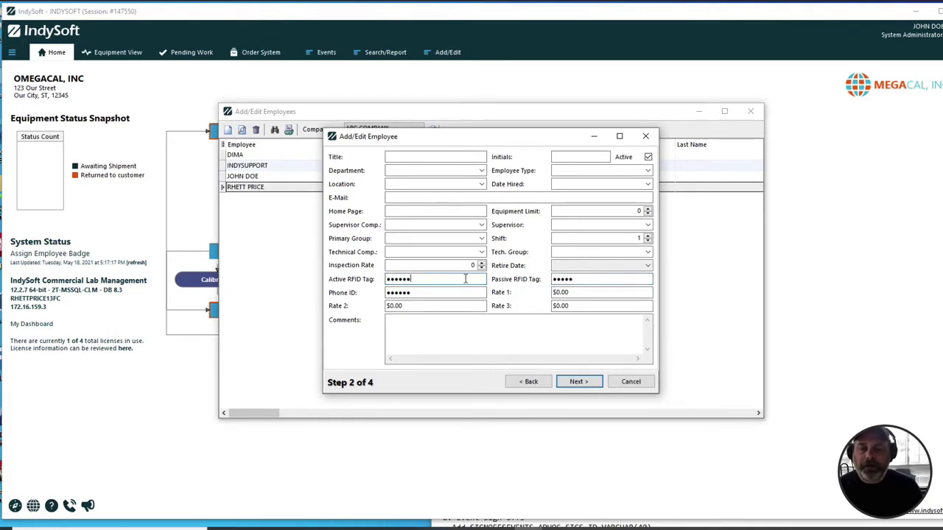
{"action": "left_click", "coordinate": [604, 280]}
{"action": "left_click", "coordinate": [482, 278]}
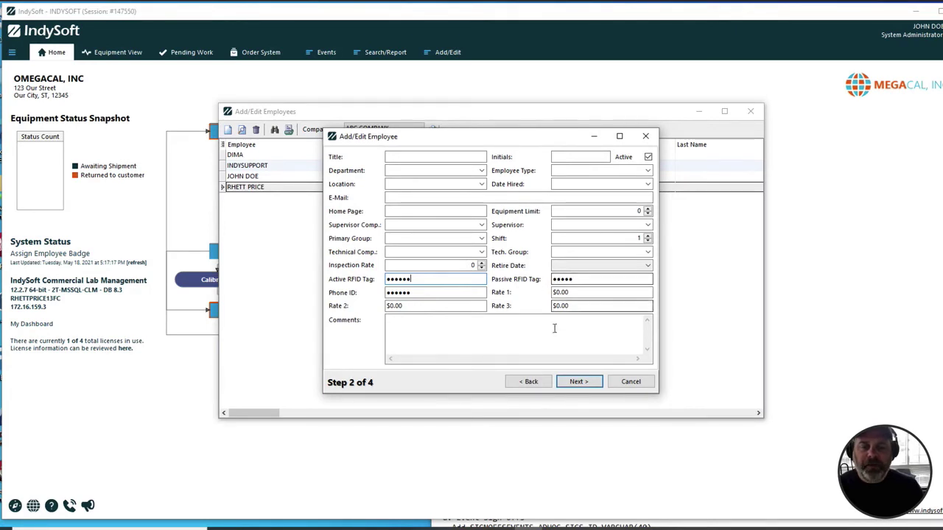
{"action": "left_click", "coordinate": [631, 384]}
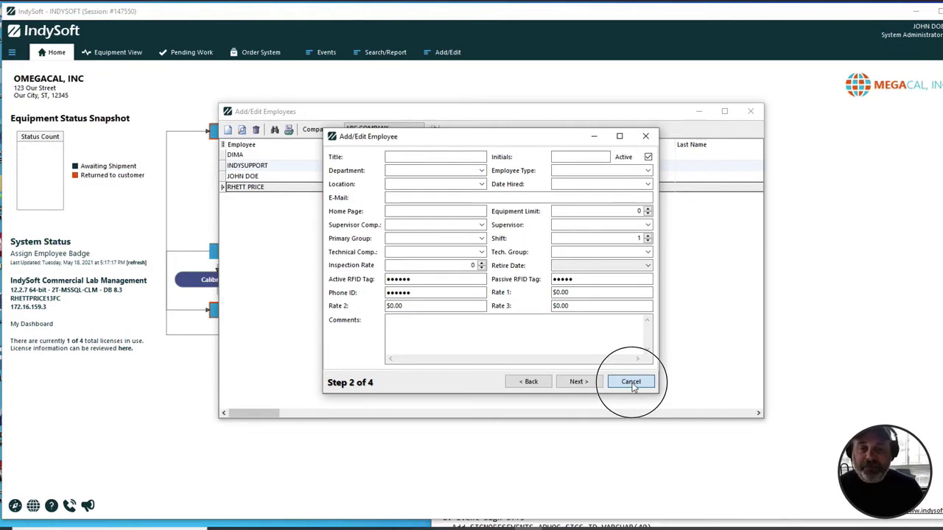
{"action": "left_click", "coordinate": [750, 111]}
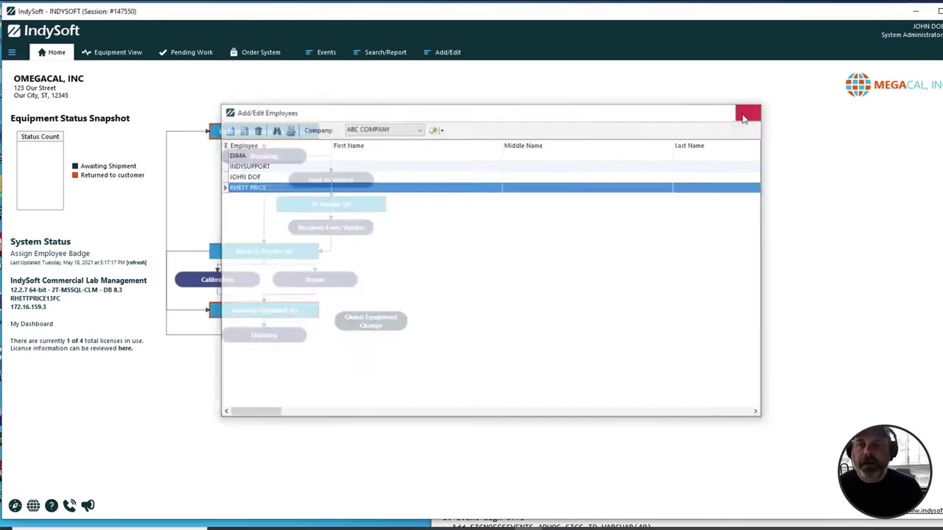
{"action": "key", "text": "alt+Tab"}
{"action": "key", "text": "alt+Tab"}
{"action": "key", "text": "alt+Tab"}
{"action": "key", "text": "alt+Tab"}
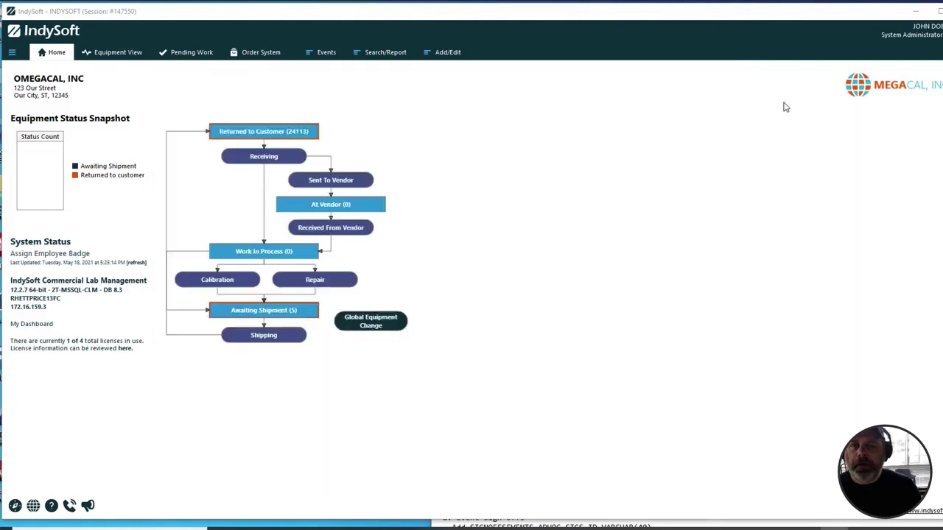
{"action": "left_click", "coordinate": [446, 51]}
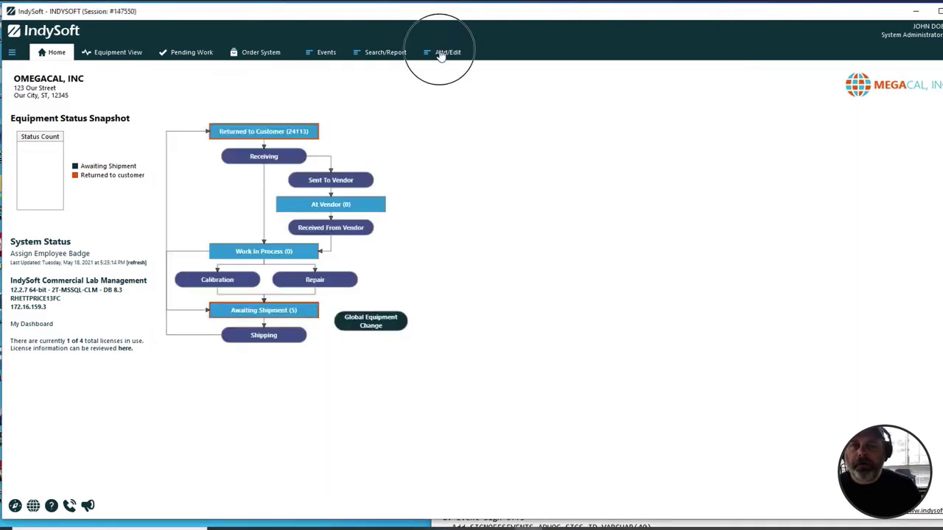
Step: Start a new check-out from Events > Check In/Out Multi. > Check Out
{"action": "mouse_move", "coordinate": [447, 145]}
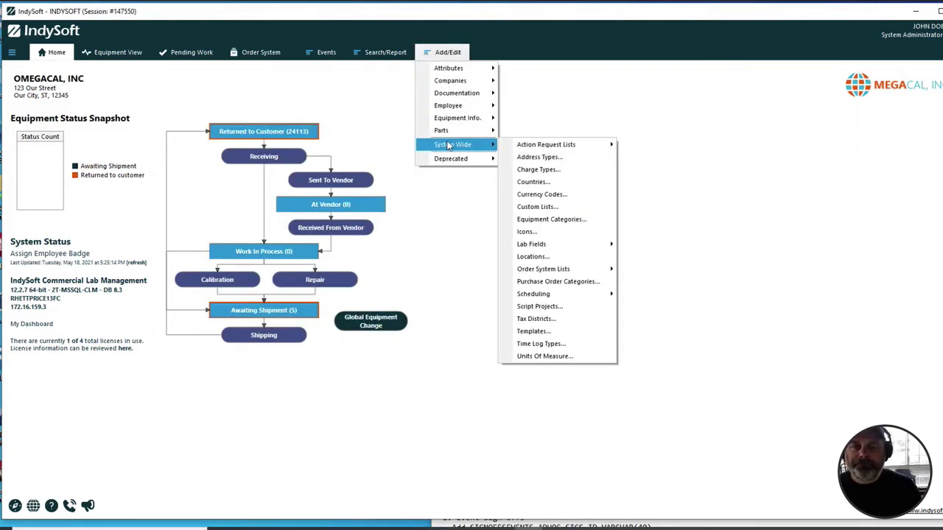
{"action": "left_click", "coordinate": [327, 52]}
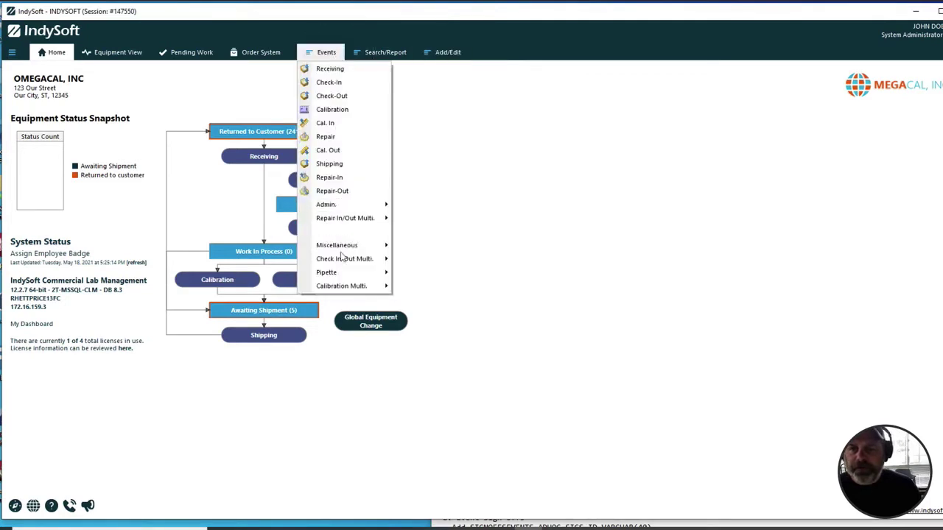
{"action": "mouse_move", "coordinate": [344, 259]}
{"action": "left_click", "coordinate": [429, 287]}
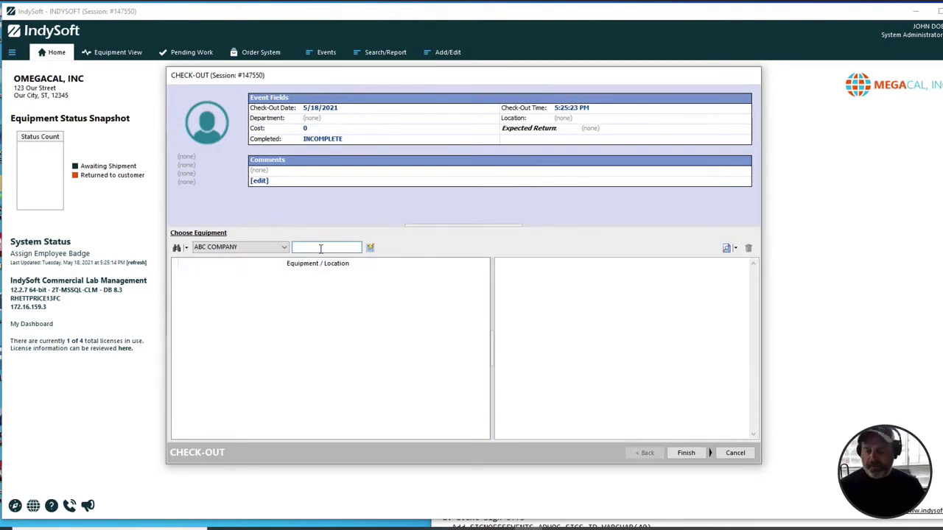
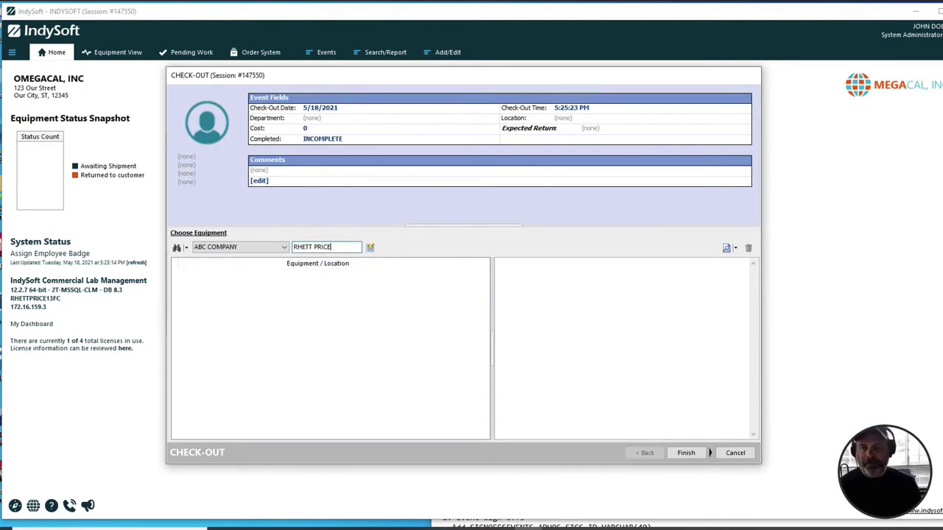
Step: Enter the employee's scanned badge value to identify them, then cancel the check-out
{"action": "key", "text": "Return"}
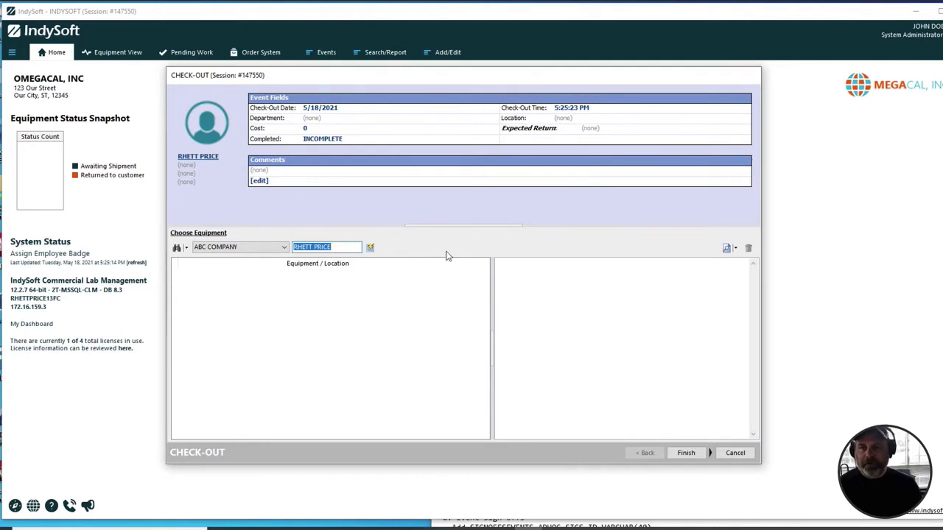
{"action": "left_click", "coordinate": [737, 453]}
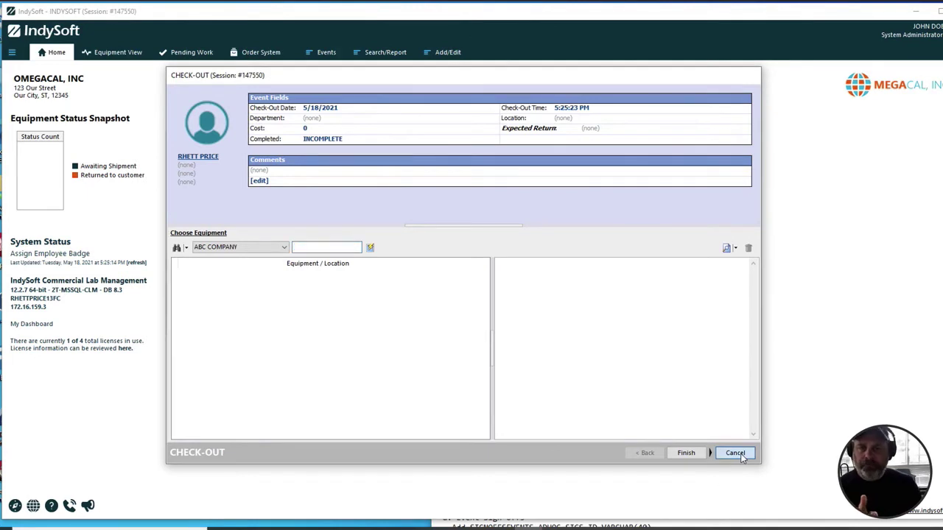
Step: Confirm cancelling the first check-out and start another check-out event
{"action": "left_click", "coordinate": [473, 285]}
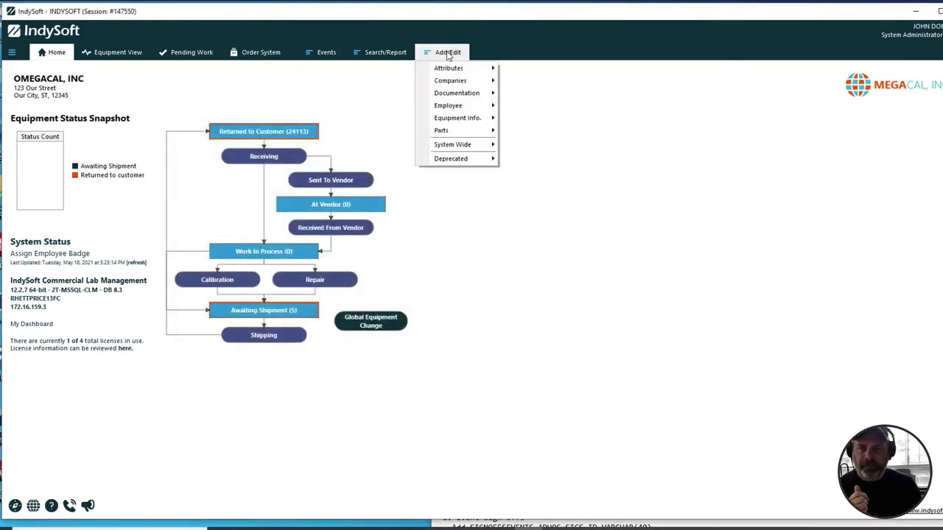
{"action": "mouse_move", "coordinate": [331, 56]}
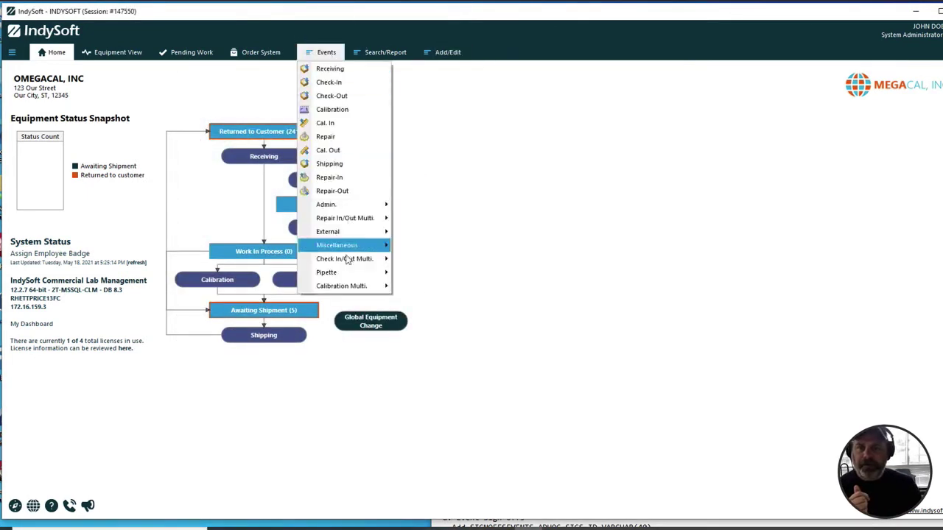
{"action": "mouse_move", "coordinate": [347, 256]}
{"action": "left_click", "coordinate": [434, 287]}
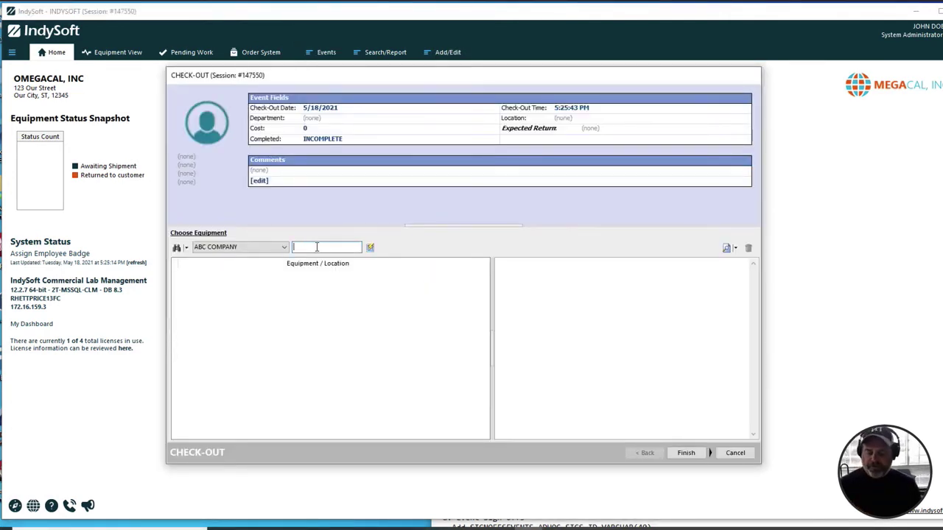
Step: Look up the employee by first name, then cancel the check-out and confirm with Yes
{"action": "type", "text": "RHETT"}
{"action": "key", "text": "Return"}
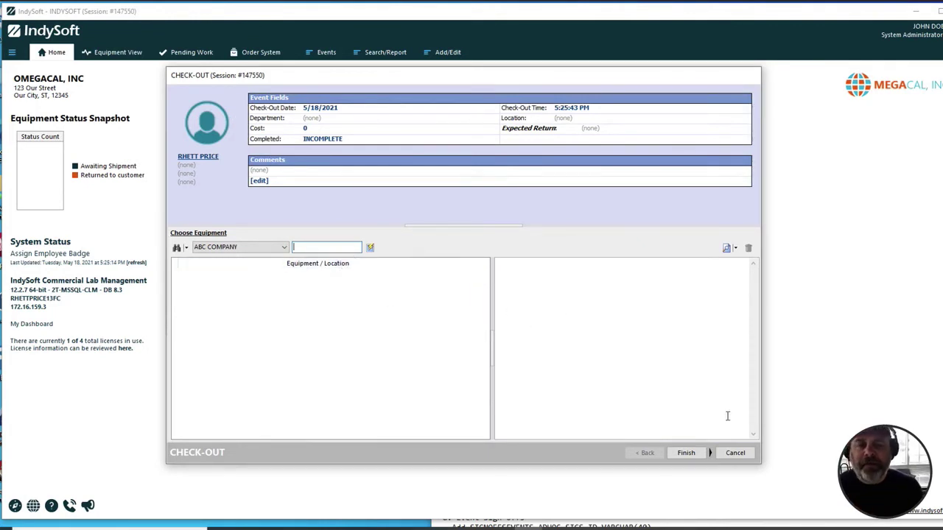
{"action": "left_click", "coordinate": [748, 456]}
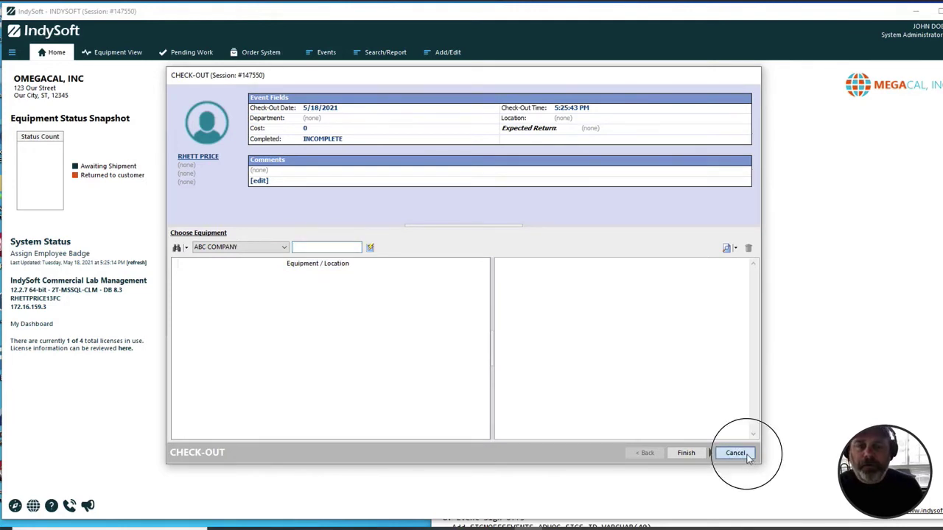
{"action": "left_click", "coordinate": [479, 286]}
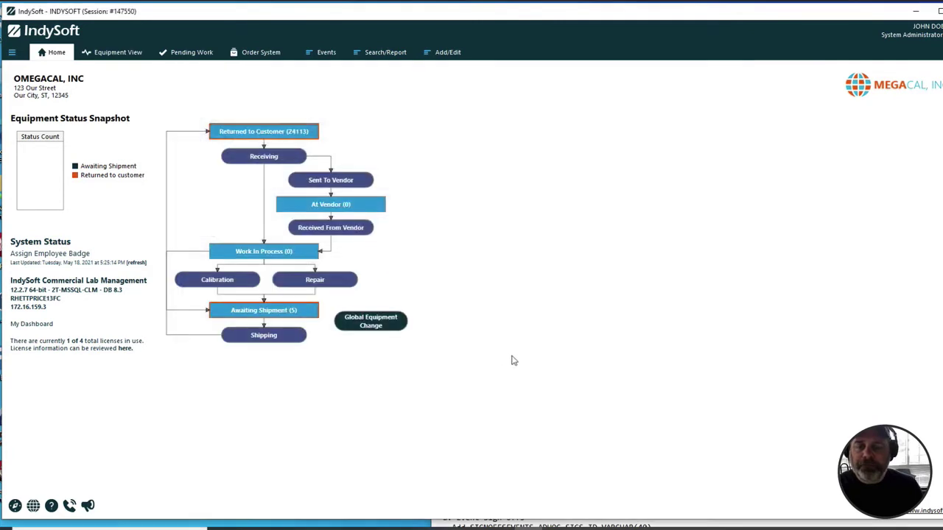
Step: Open the Make Link dialog via the Assign Employee Badge link under System Status
{"action": "left_click", "coordinate": [11, 52]}
{"action": "left_click", "coordinate": [183, 90]}
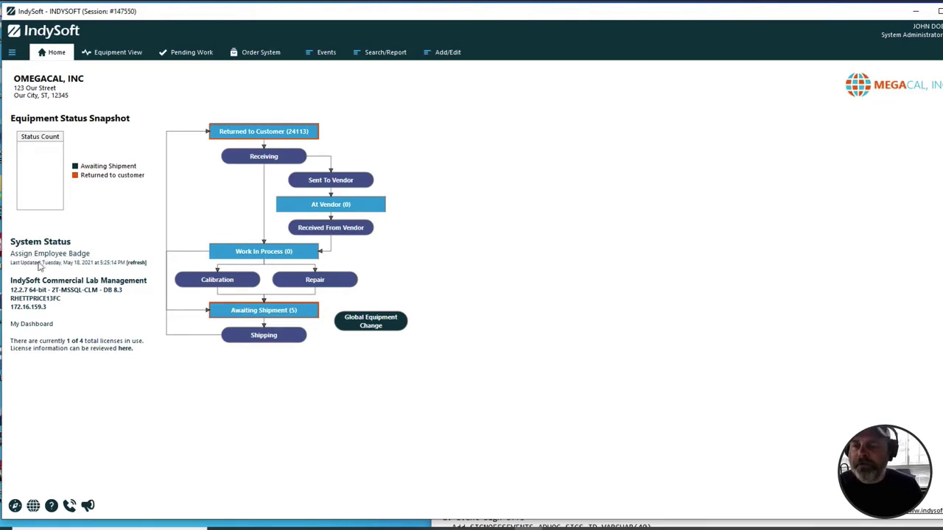
{"action": "left_click", "coordinate": [45, 258]}
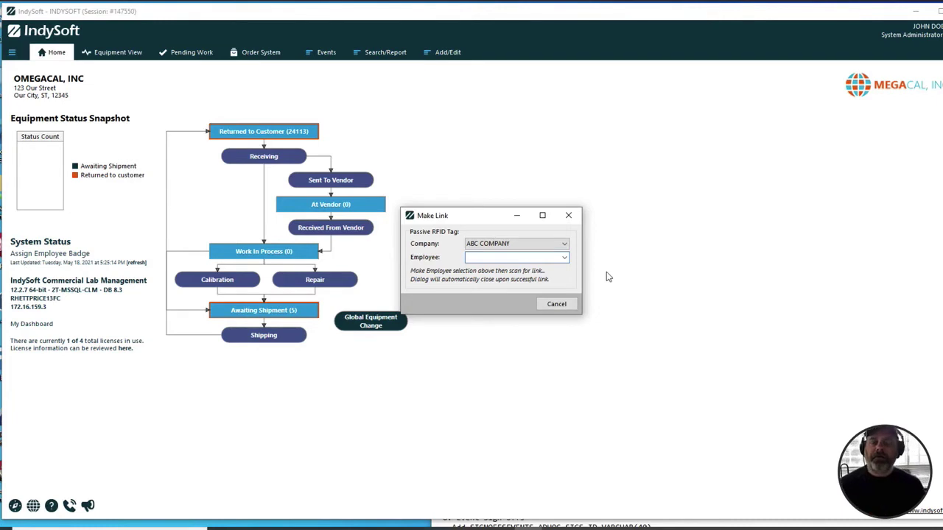
Step: Pick the employee in Make Link's Employee dropdown, then cancel the dialog without linking
{"action": "left_click", "coordinate": [564, 259]}
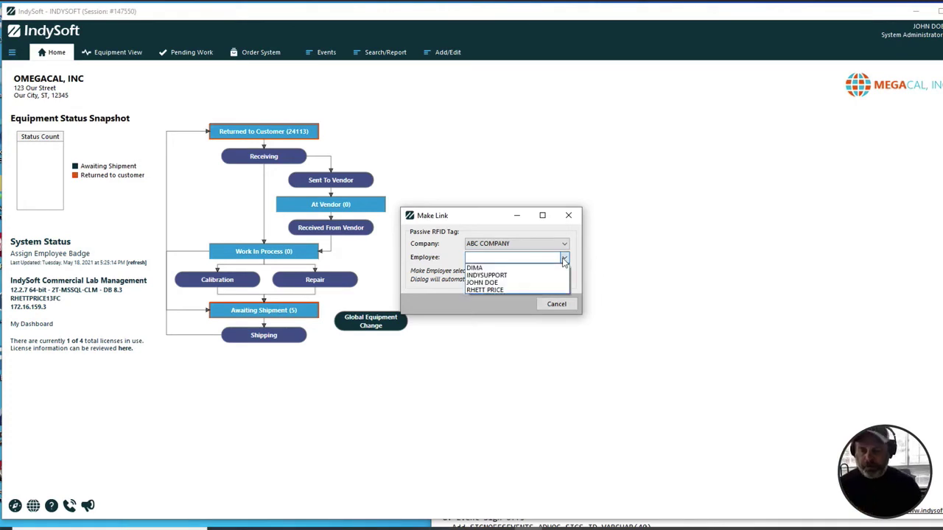
{"action": "left_click", "coordinate": [504, 290]}
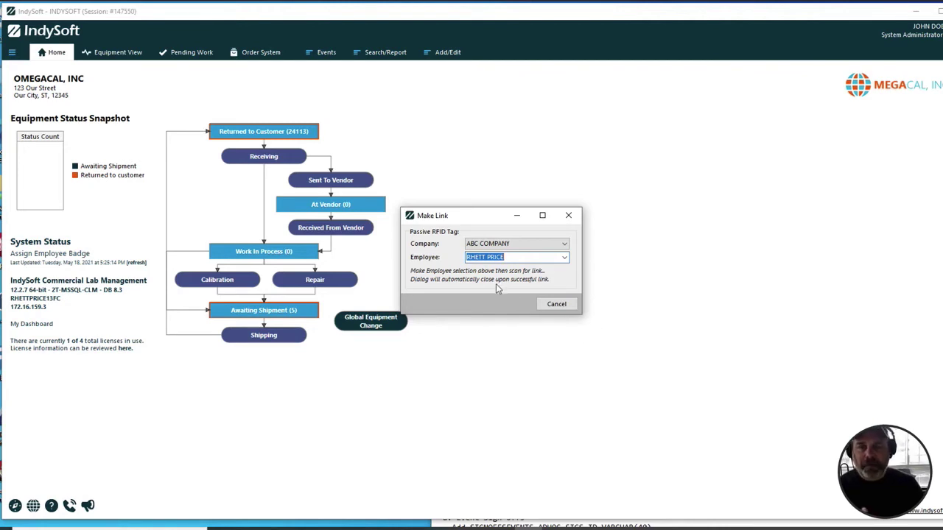
{"action": "left_click", "coordinate": [562, 305]}
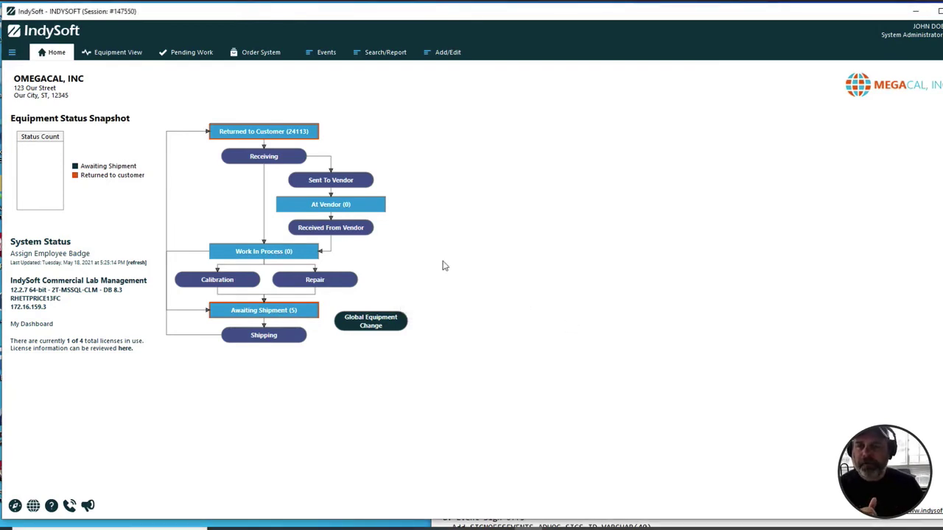
{"action": "left_click", "coordinate": [333, 56]}
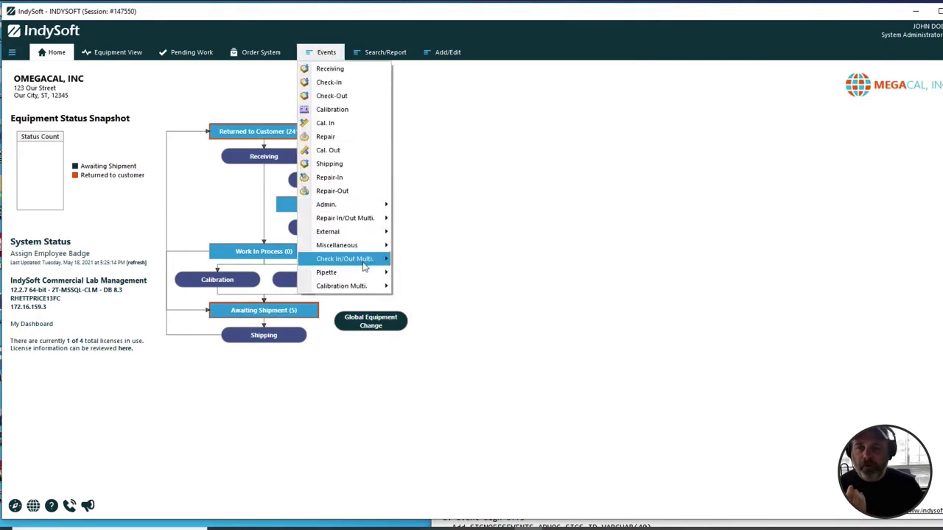
{"action": "mouse_move", "coordinate": [361, 258]}
{"action": "left_click", "coordinate": [426, 287]}
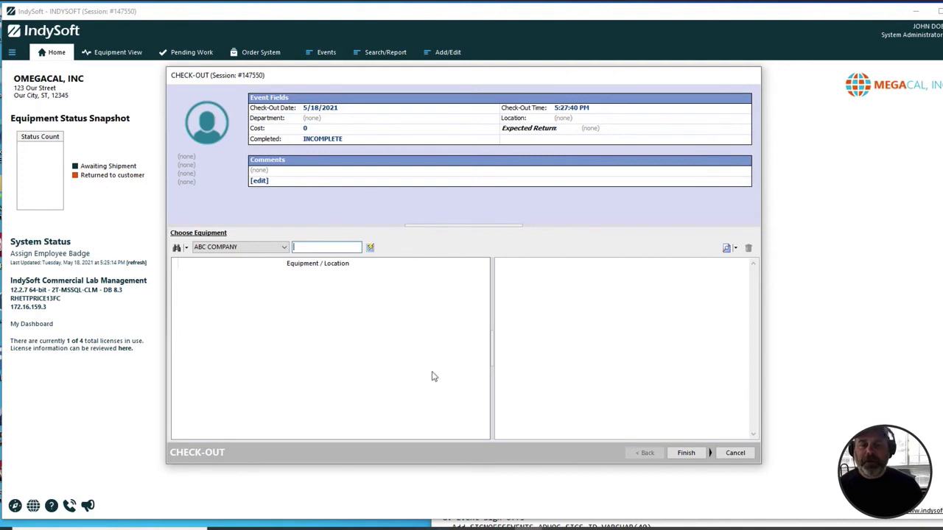
{"action": "left_click", "coordinate": [735, 453]}
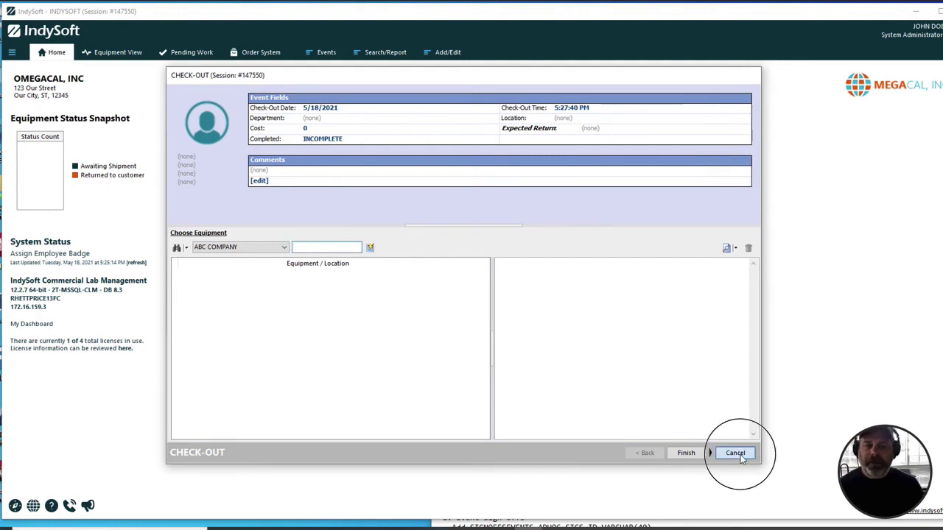
{"action": "left_click", "coordinate": [468, 287]}
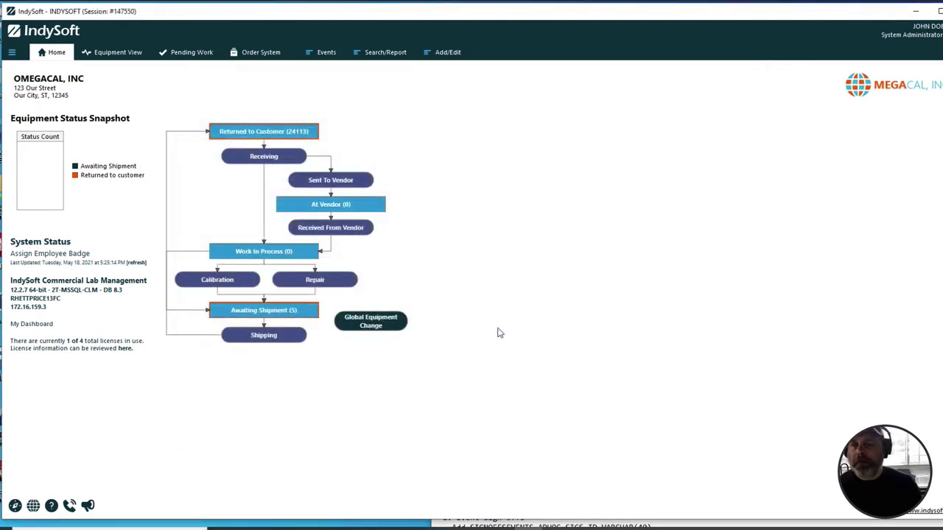
Step: Show the External Devices page of Edit User/Location Settings
{"action": "left_click", "coordinate": [12, 52]}
{"action": "left_click", "coordinate": [32, 121]}
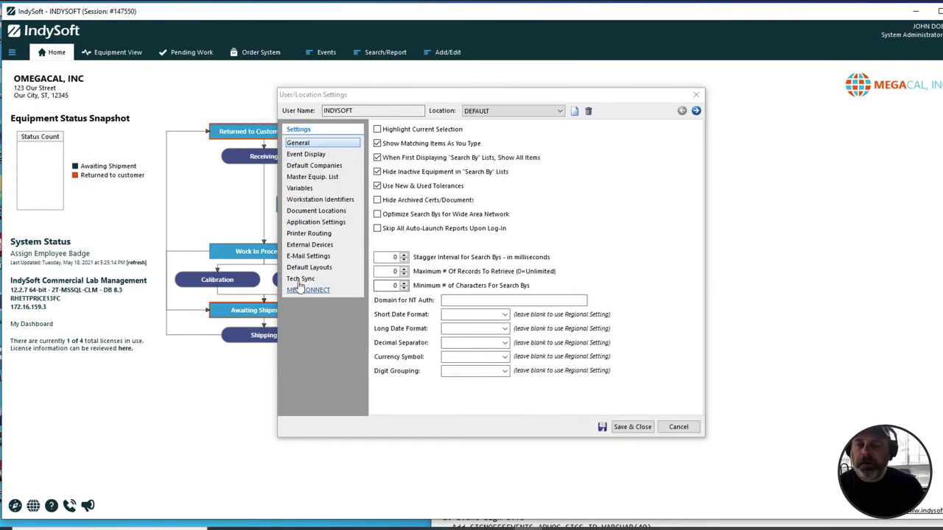
{"action": "left_click", "coordinate": [310, 245]}
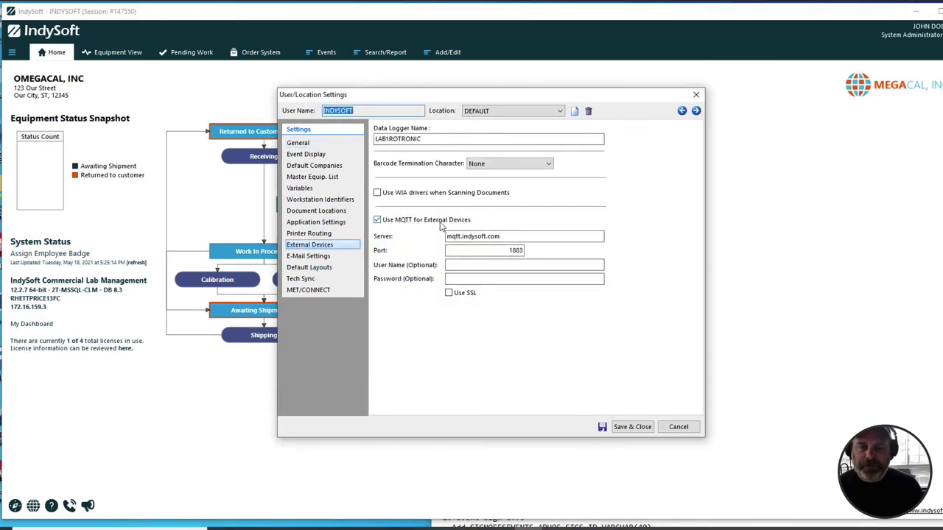
Step: Check the MQTT server mqtt.indysoft.com and port 1883, and tick Use SSL
{"action": "left_click", "coordinate": [499, 236]}
{"action": "left_click_drag", "start_coordinate": [500, 236], "coordinate": [400, 235]}
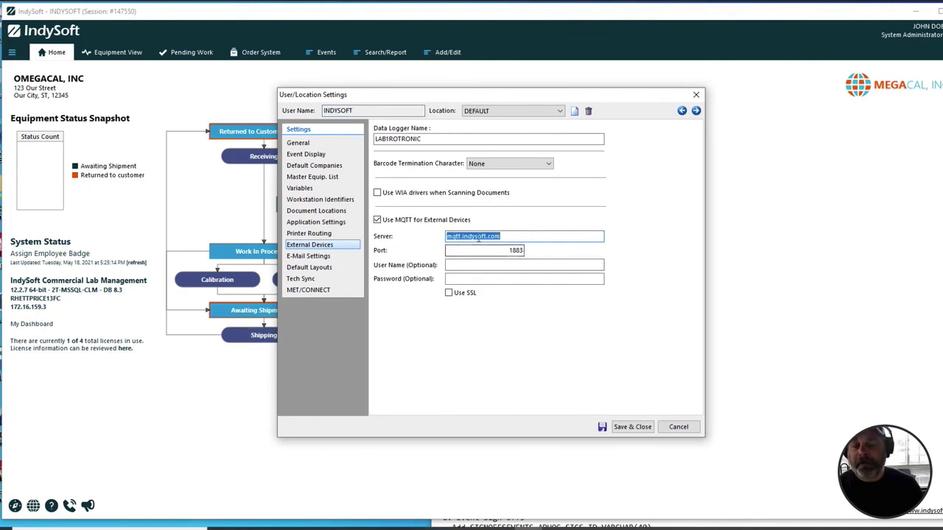
{"action": "left_click", "coordinate": [544, 235]}
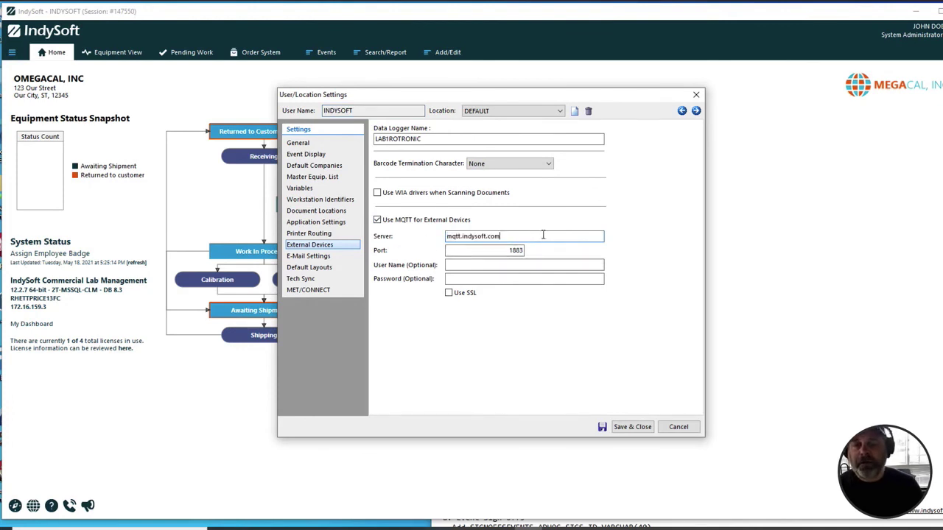
{"action": "left_click_drag", "start_coordinate": [483, 252], "coordinate": [531, 256]}
{"action": "left_click", "coordinate": [467, 266]}
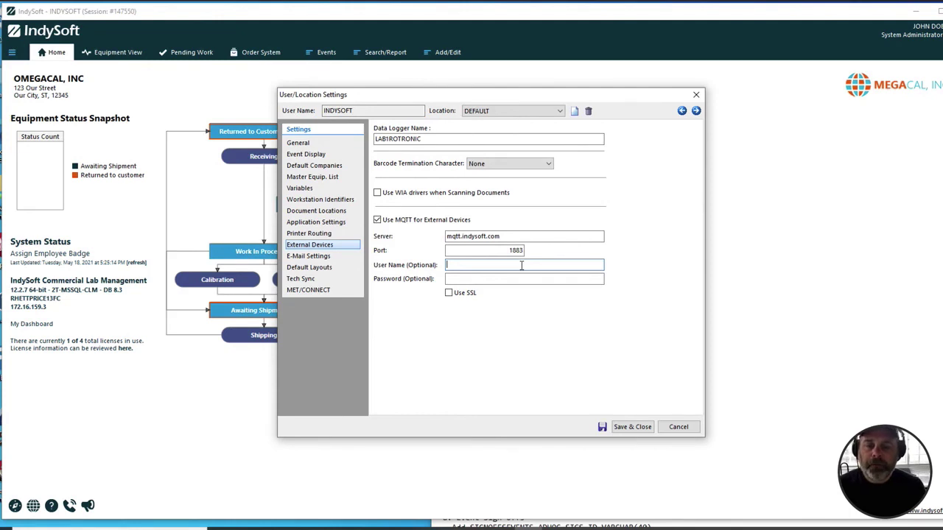
{"action": "left_click", "coordinate": [449, 294]}
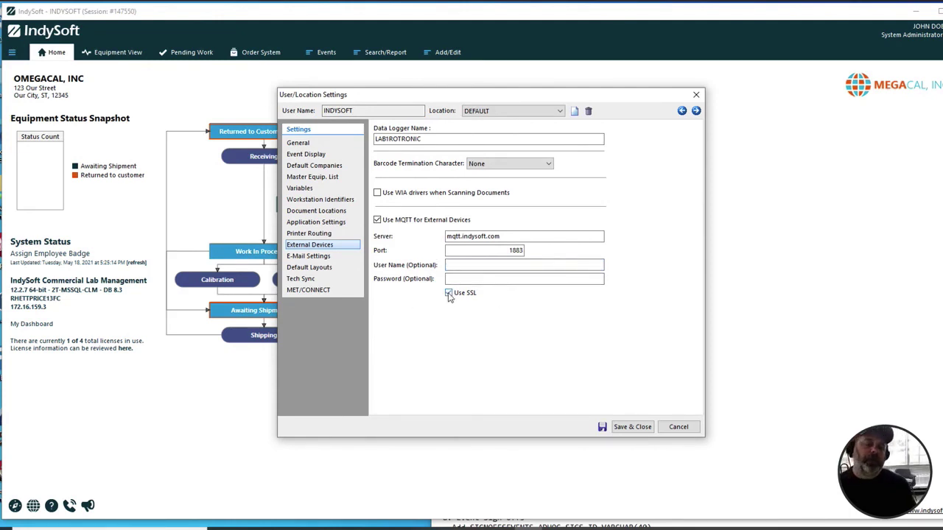